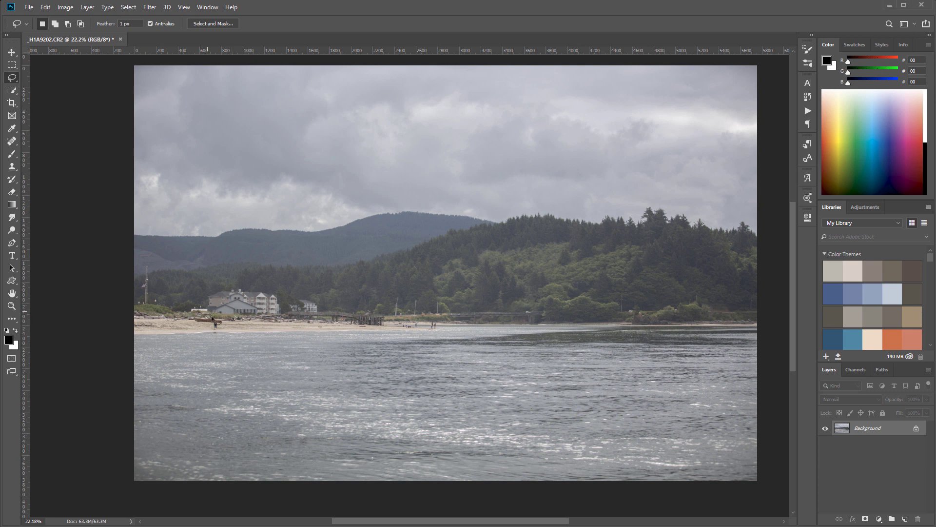
# Zoom the canvas from 22% to 122% over the shoreline hotel buildings.
pyautogui.scroll(8, 227, 307)
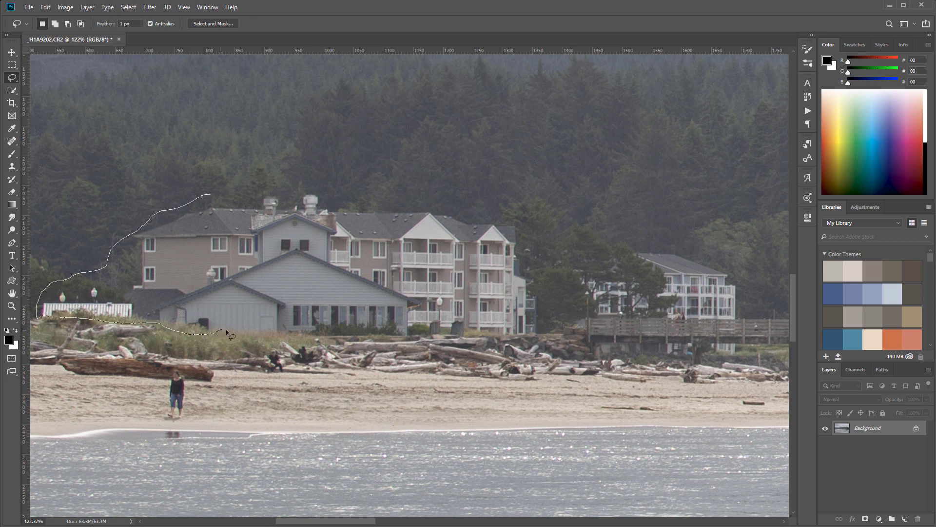
# Lasso a loose closed outline around the shoreline hotel buildings, then zoom back out.
pyautogui.moveTo(386, 334); pyautogui.dragTo(493, 334)
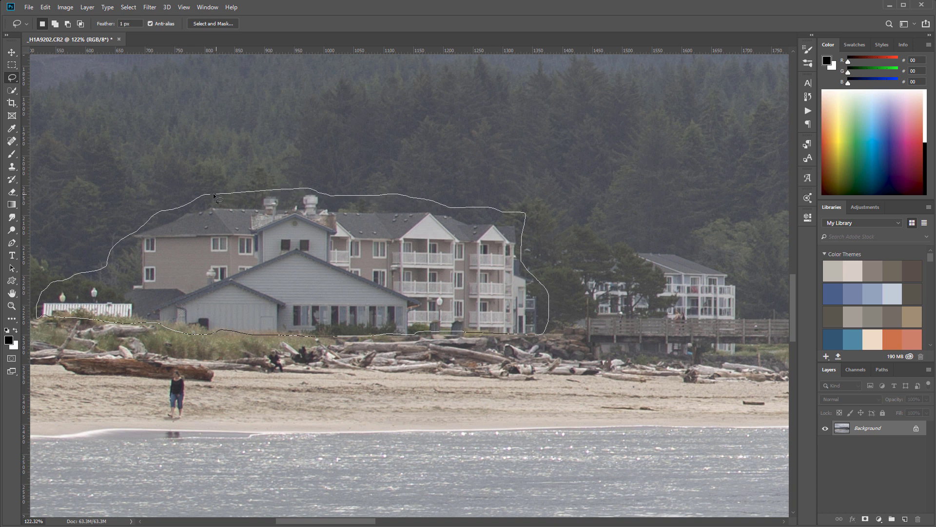
pyautogui.moveTo(211, 196); pyautogui.dragTo(208, 196)
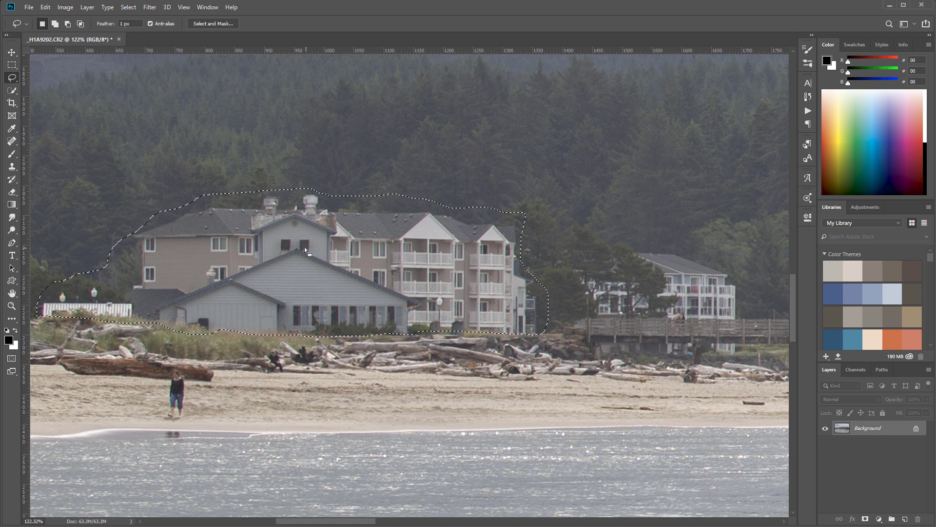
pyautogui.scroll(-1, 303, 253)
pyautogui.scroll(-4, 302, 256)
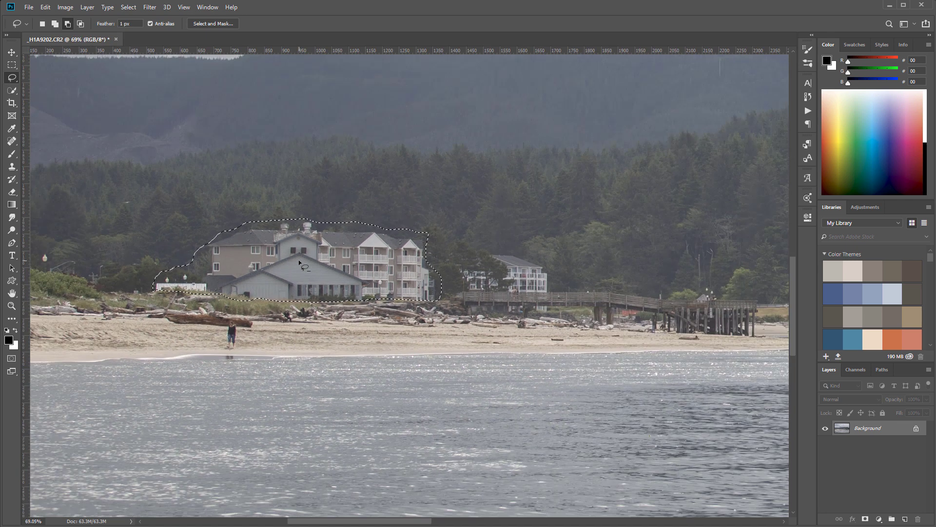
# Fill the hotel selection with Content-Aware contents from the Fill dialog.
pyautogui.press('shift')
pyautogui.hotkey('shift', 'BackSpace')
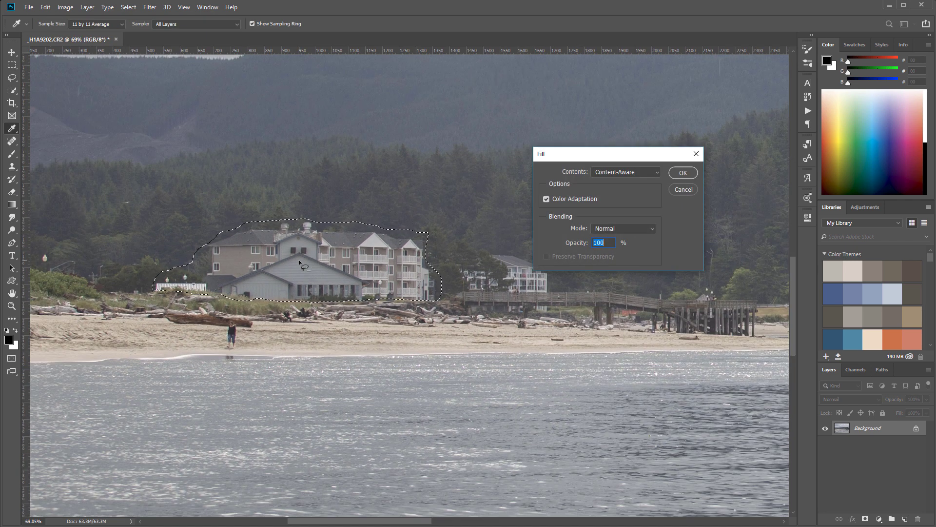
pyautogui.click(681, 173)
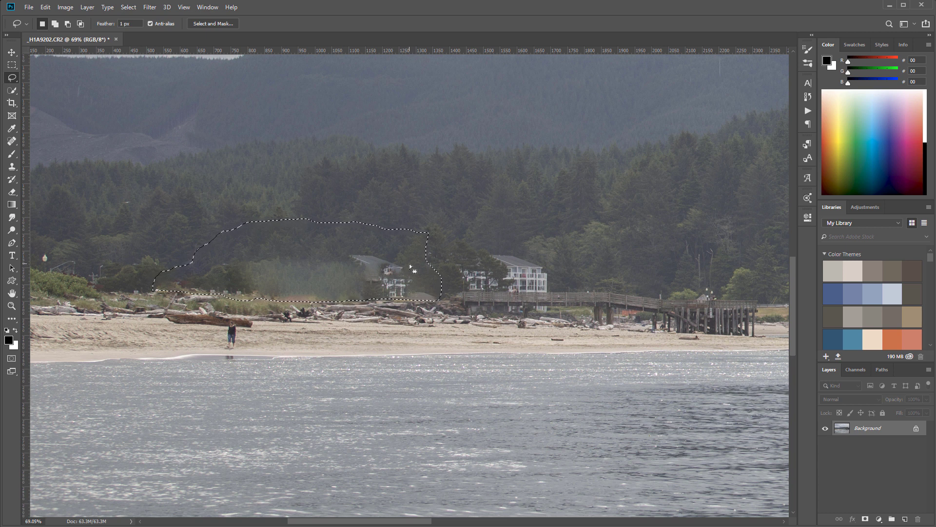
# Undo the Content-Aware fill and pan to show the photo's left edge.
pyautogui.hotkey('ctrl', 'z')
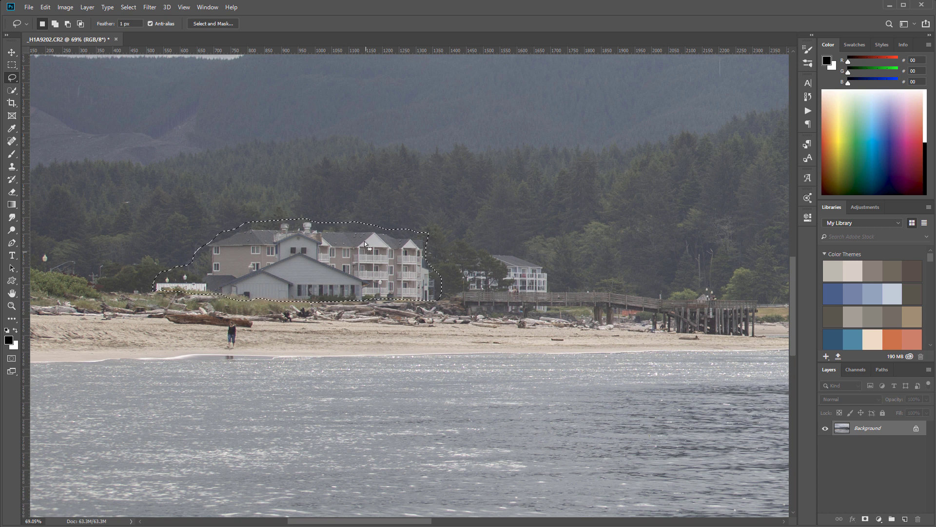
pyautogui.moveTo(168, 316); pyautogui.dragTo(244, 331)
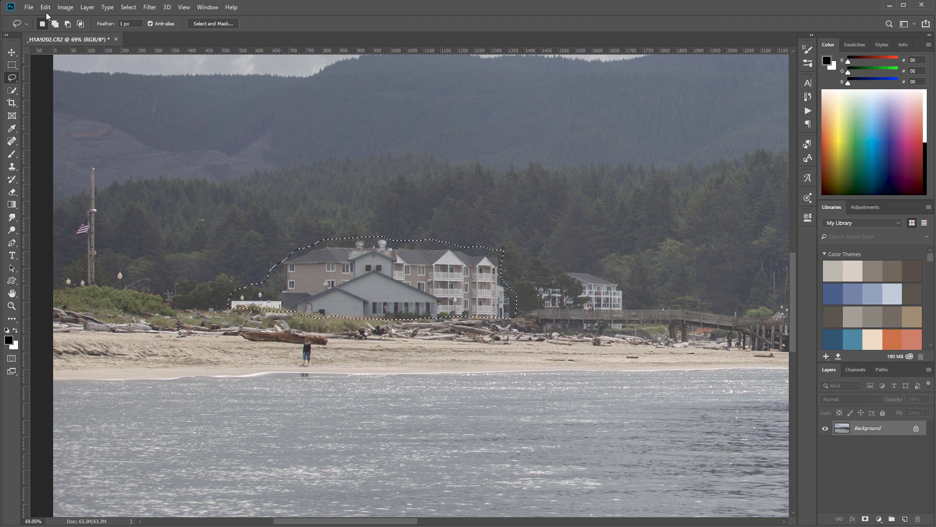
# Open Edit > Content-Aware Fill and switch the sampling brush to subtract mode.
pyautogui.click(28, 10)
pyautogui.moveTo(44, 6)
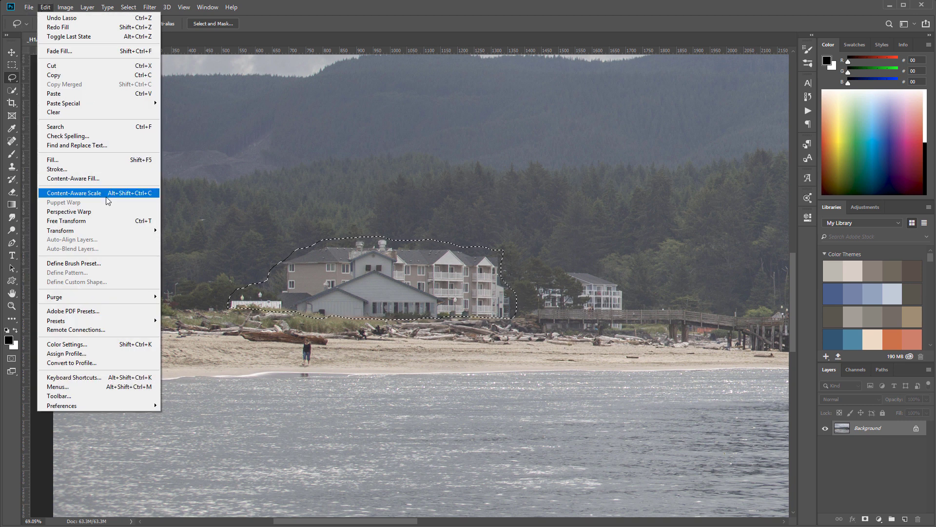
pyautogui.click(73, 179)
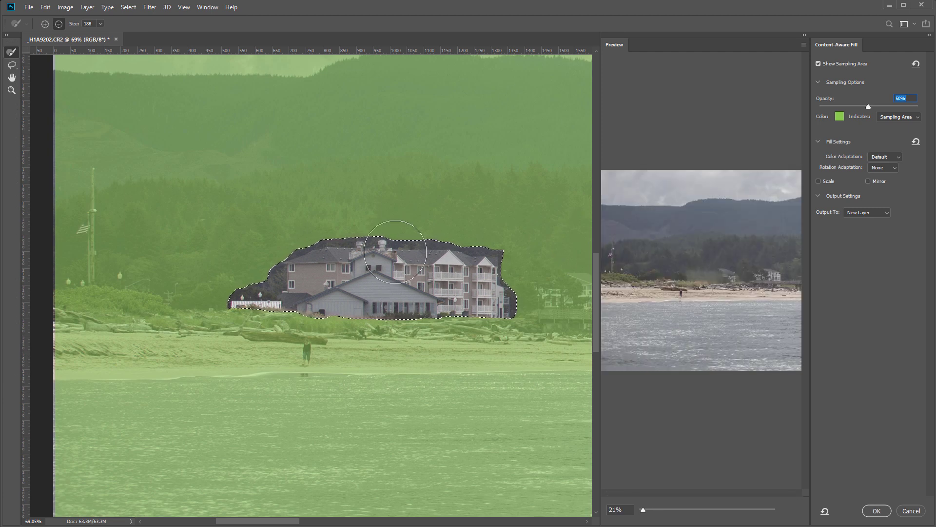
pyautogui.press('alt')
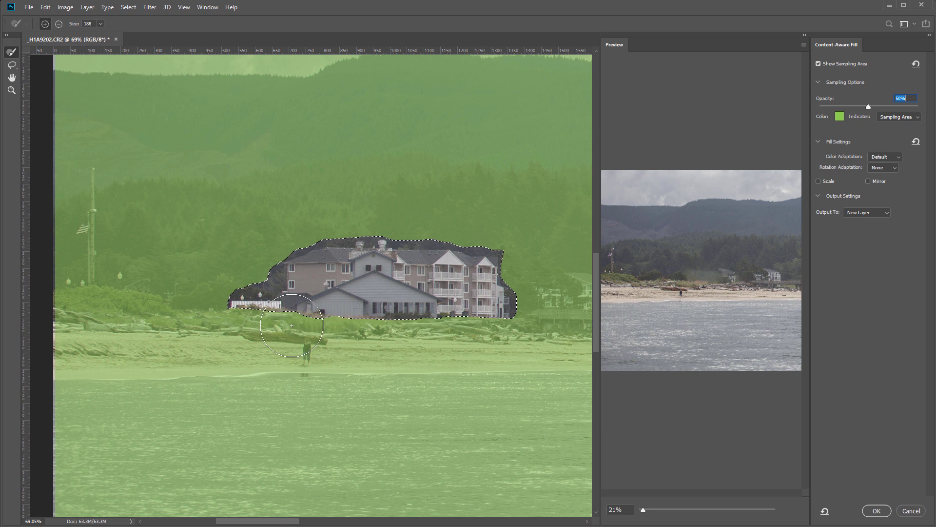
pyautogui.press('alt')
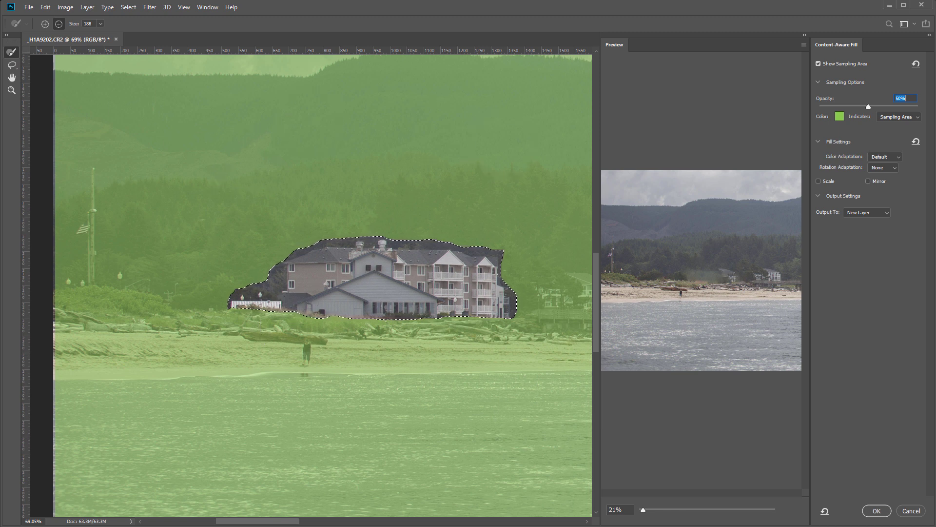
# Paint the upper hills, left beach strip and water band out of the sampling area.
pyautogui.moveTo(144, 122)
pyautogui.mouseDown()
pyautogui.moveTo(548, 94)
pyautogui.moveTo(156, 119)
pyautogui.mouseUp()
pyautogui.click(656, 510)
pyautogui.click(642, 509)
pyautogui.scroll(-5, 215, 136)
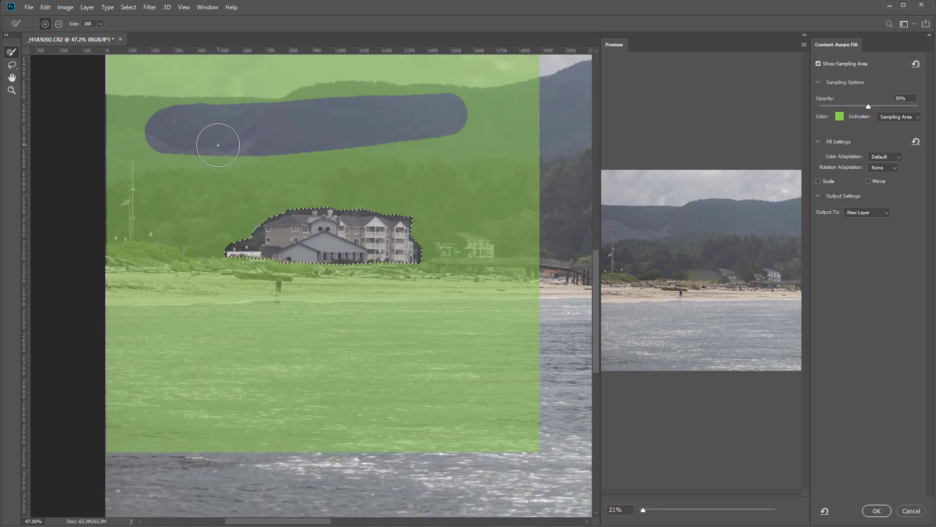
pyautogui.scroll(-1, 225, 153)
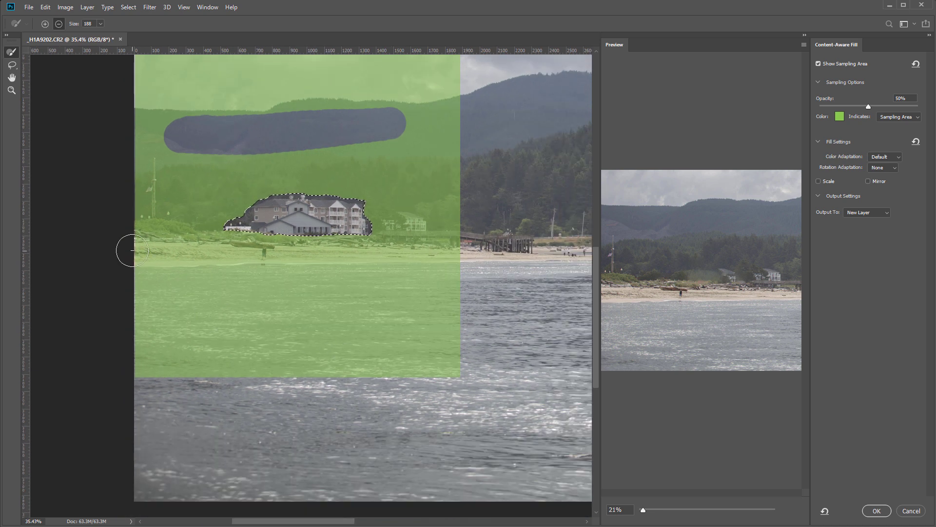
pyautogui.moveTo(126, 251); pyautogui.dragTo(472, 257)
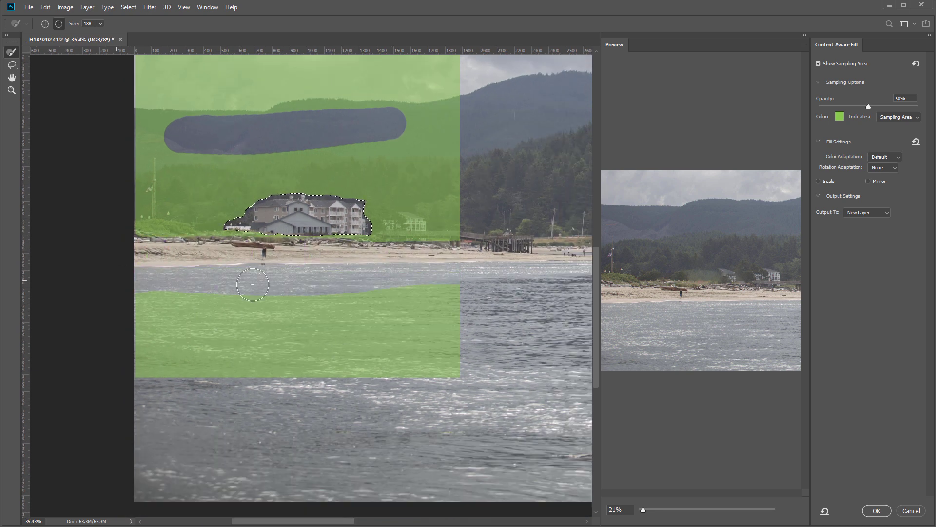
pyautogui.moveTo(464, 305)
pyautogui.mouseDown()
pyautogui.moveTo(142, 354)
pyautogui.moveTo(517, 362)
pyautogui.moveTo(254, 372)
pyautogui.mouseUp()
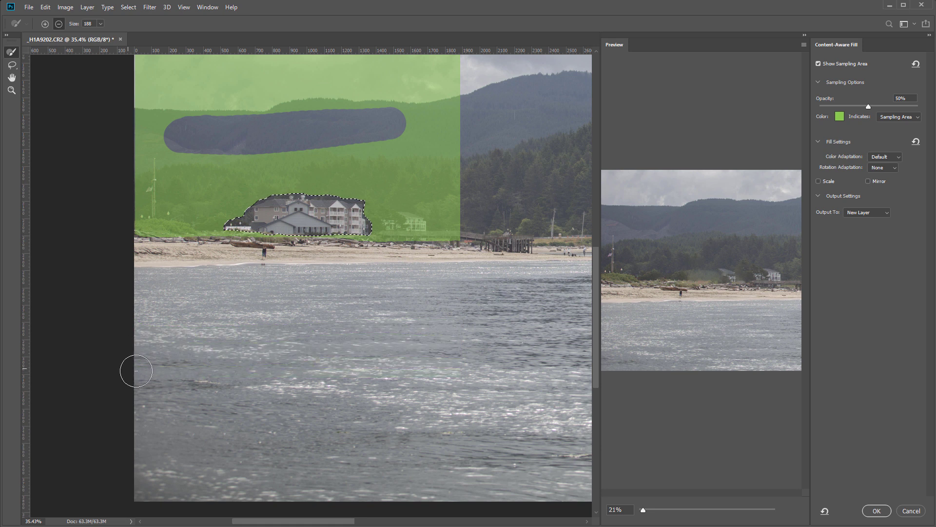
# Remove the second building, pier, grass strip, mountain ridge and sky band from sampling.
pyautogui.scroll(5, 435, 349)
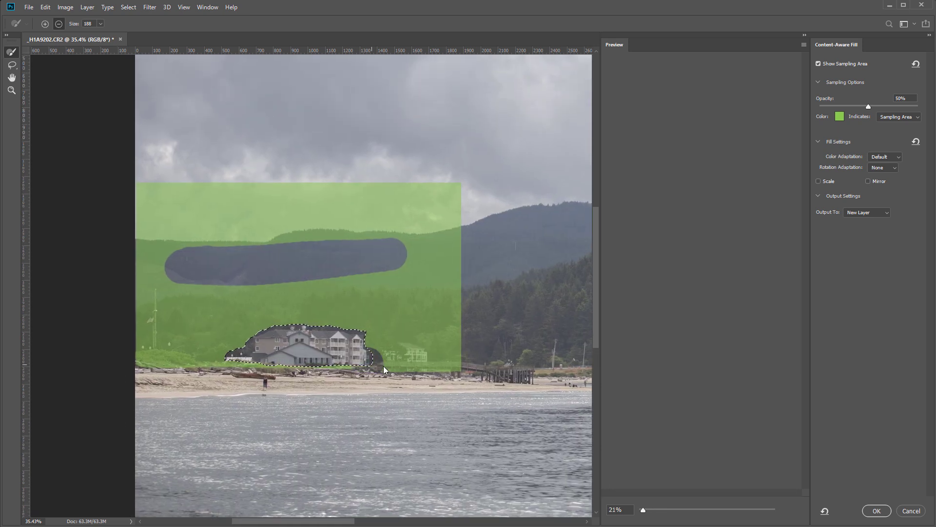
pyautogui.moveTo(387, 369)
pyautogui.mouseDown()
pyautogui.moveTo(414, 353)
pyautogui.moveTo(439, 371)
pyautogui.moveTo(485, 381)
pyautogui.mouseUp()
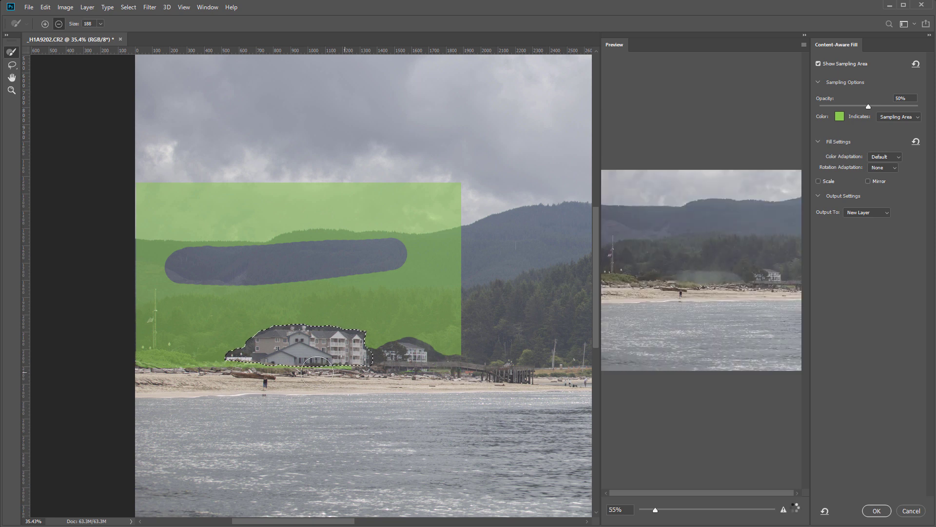
pyautogui.moveTo(237, 374)
pyautogui.mouseDown()
pyautogui.moveTo(156, 364)
pyautogui.moveTo(146, 312)
pyautogui.moveTo(142, 341)
pyautogui.moveTo(200, 368)
pyautogui.mouseUp()
pyautogui.moveTo(131, 266)
pyautogui.mouseDown()
pyautogui.moveTo(145, 284)
pyautogui.moveTo(173, 271)
pyautogui.moveTo(470, 255)
pyautogui.moveTo(421, 268)
pyautogui.moveTo(158, 286)
pyautogui.moveTo(447, 279)
pyautogui.moveTo(437, 215)
pyautogui.mouseUp()
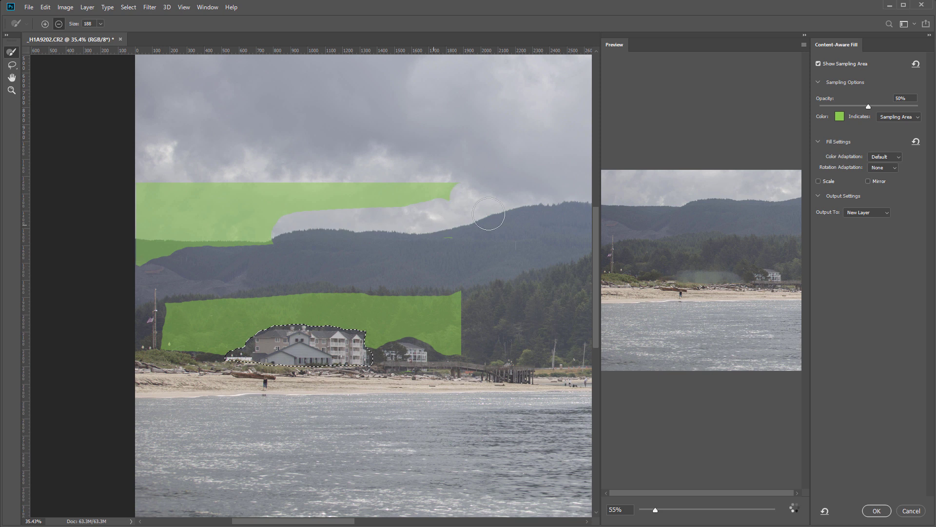
pyautogui.moveTo(511, 204)
pyautogui.mouseDown()
pyautogui.moveTo(145, 186)
pyautogui.moveTo(167, 211)
pyautogui.moveTo(147, 227)
pyautogui.moveTo(273, 222)
pyautogui.moveTo(164, 242)
pyautogui.mouseUp()
pyautogui.click(140, 255)
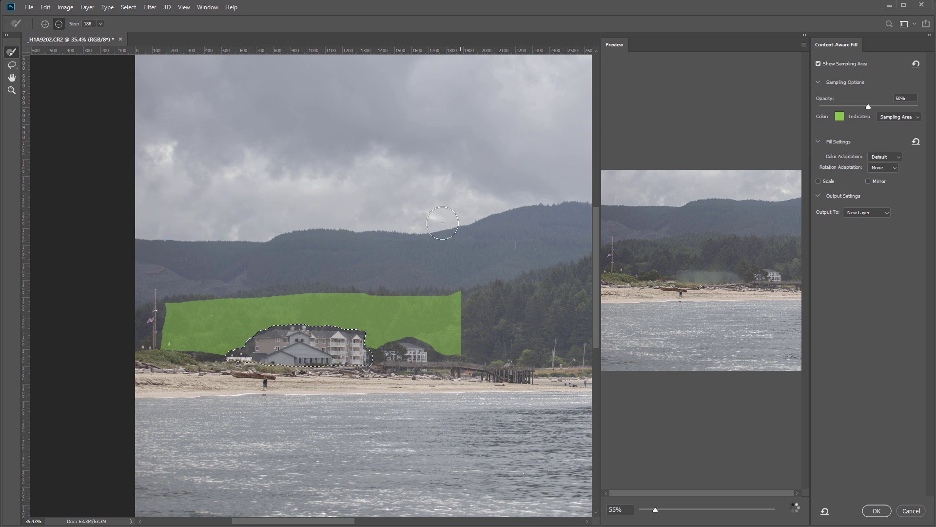
pyautogui.moveTo(523, 199); pyautogui.dragTo(320, 211)
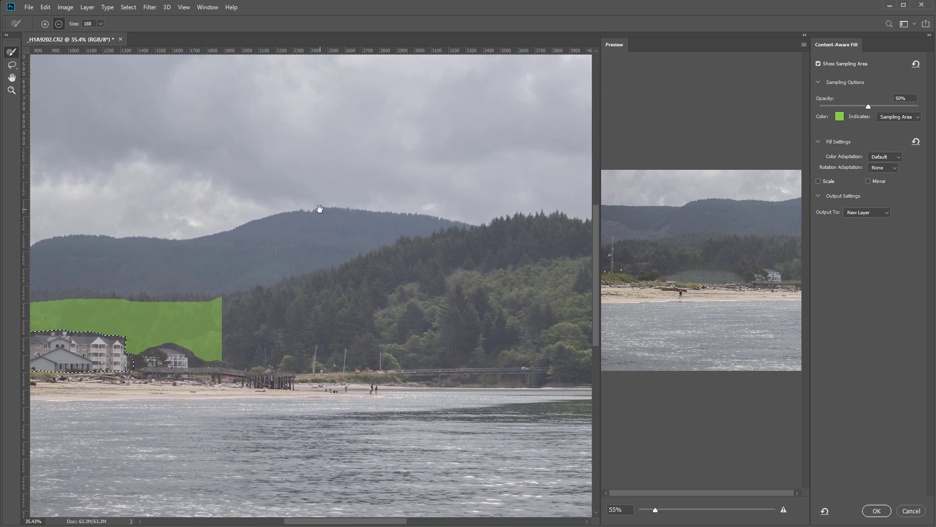
pyautogui.press('alt')
# Extend the sampling area onto the forest right of the hotel and inspect the preview.
pyautogui.moveTo(240, 319)
pyautogui.mouseDown()
pyautogui.moveTo(281, 318)
pyautogui.moveTo(231, 339)
pyautogui.moveTo(231, 328)
pyautogui.moveTo(365, 288)
pyautogui.moveTo(330, 305)
pyautogui.moveTo(354, 317)
pyautogui.moveTo(291, 315)
pyautogui.moveTo(424, 331)
pyautogui.moveTo(449, 304)
pyautogui.moveTo(380, 304)
pyautogui.moveTo(429, 280)
pyautogui.moveTo(363, 290)
pyautogui.moveTo(420, 267)
pyautogui.moveTo(516, 251)
pyautogui.moveTo(473, 253)
pyautogui.moveTo(445, 279)
pyautogui.moveTo(532, 268)
pyautogui.moveTo(418, 294)
pyautogui.moveTo(502, 330)
pyautogui.moveTo(445, 325)
pyautogui.moveTo(559, 331)
pyautogui.mouseUp()
pyautogui.scroll(5, 733, 278)
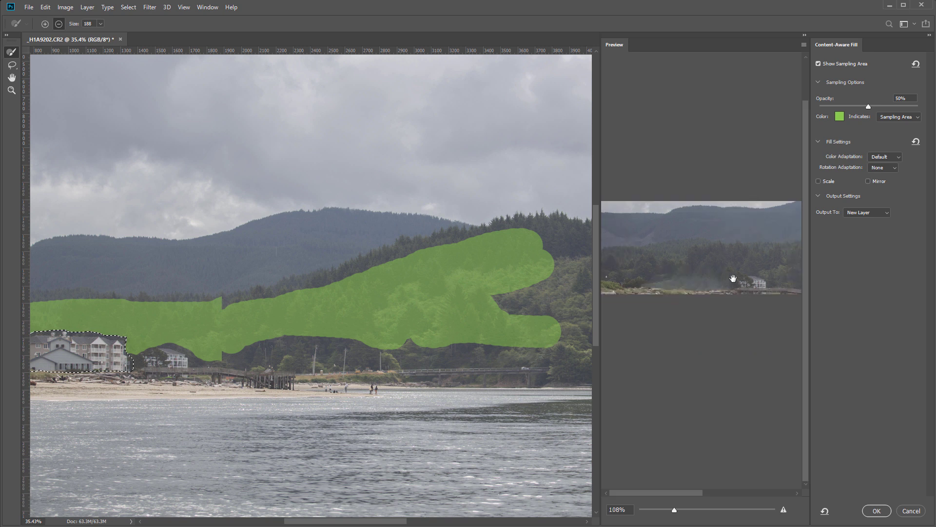
pyautogui.click(655, 509)
pyautogui.moveTo(658, 513); pyautogui.dragTo(666, 510)
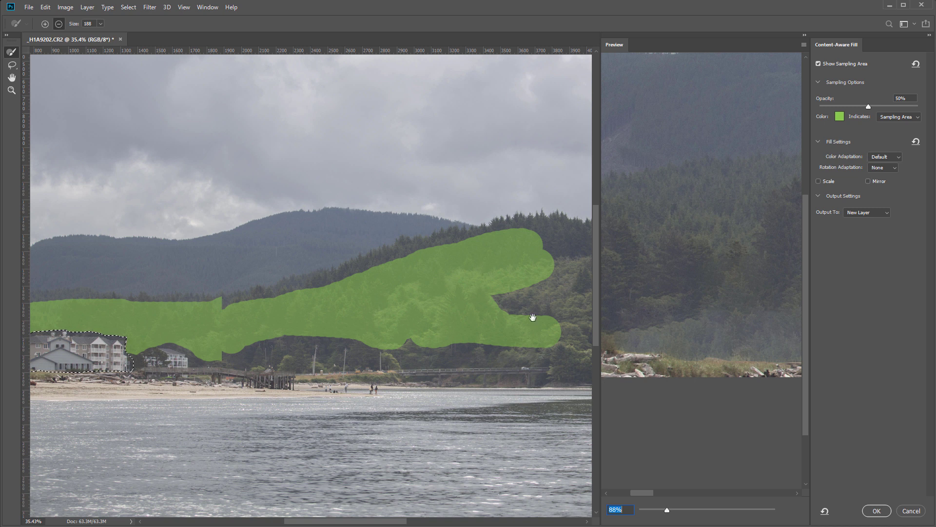
pyautogui.moveTo(553, 318); pyautogui.dragTo(451, 299)
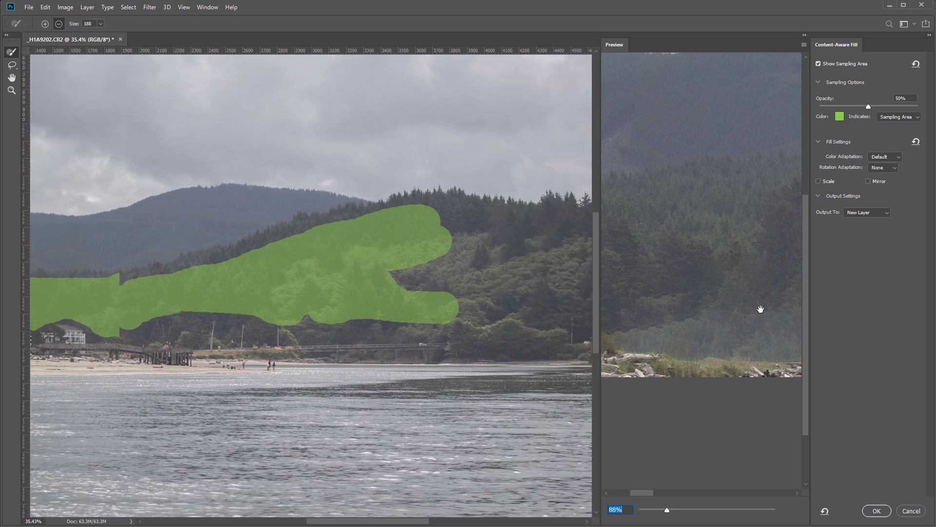
pyautogui.hscroll(-10, 273, 305)
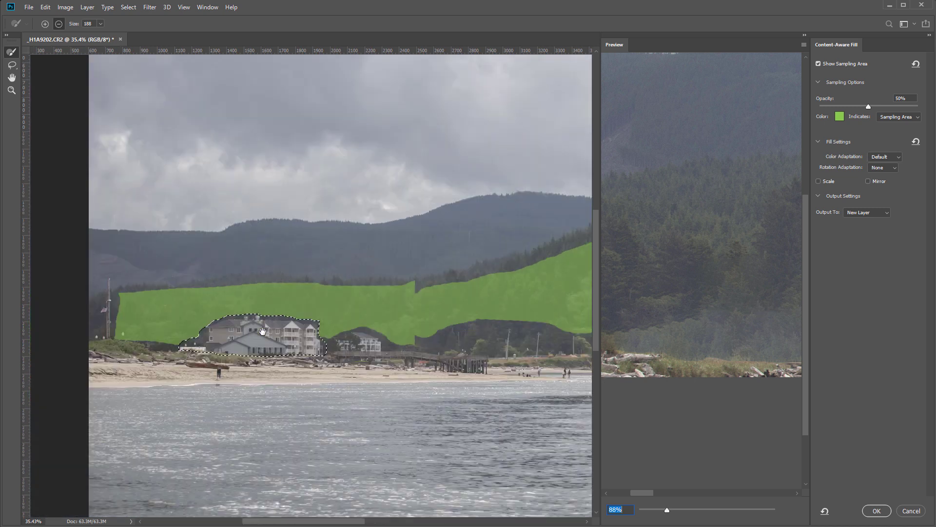
# Erase the sampling area's upper band above the hotel's left side.
pyautogui.moveTo(160, 306)
pyautogui.mouseDown()
pyautogui.moveTo(137, 293)
pyautogui.moveTo(316, 289)
pyautogui.mouseUp()
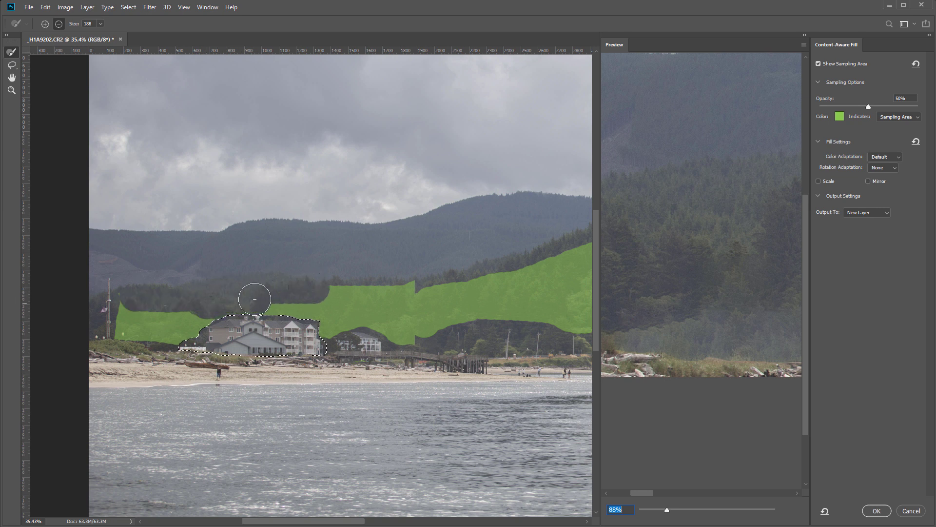
pyautogui.moveTo(234, 299); pyautogui.dragTo(98, 306)
pyautogui.scroll(5, 777, 287)
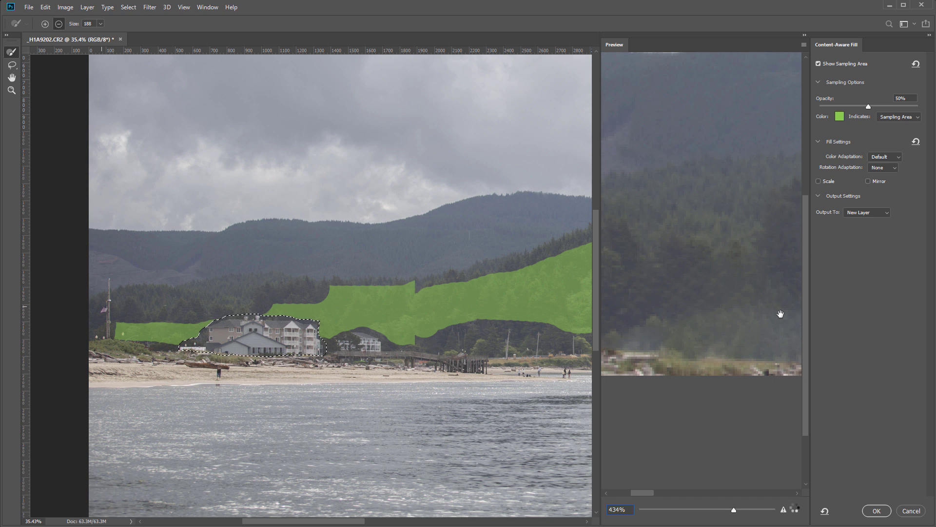
pyautogui.scroll(-5, 730, 334)
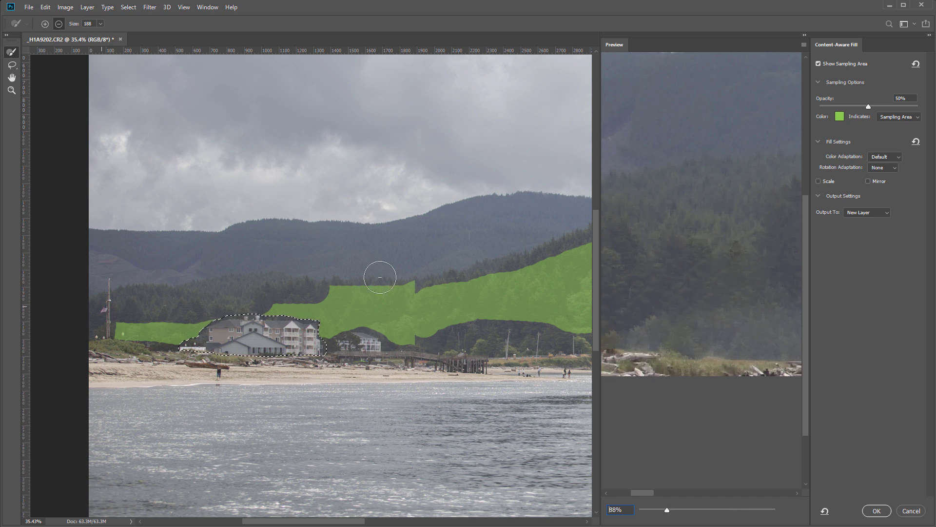
# Lower the sampling area's top edge and reshape its right tip over the trees.
pyautogui.moveTo(317, 289)
pyautogui.mouseDown()
pyautogui.moveTo(388, 268)
pyautogui.moveTo(441, 267)
pyautogui.mouseUp()
pyautogui.moveTo(541, 375); pyautogui.dragTo(273, 405)
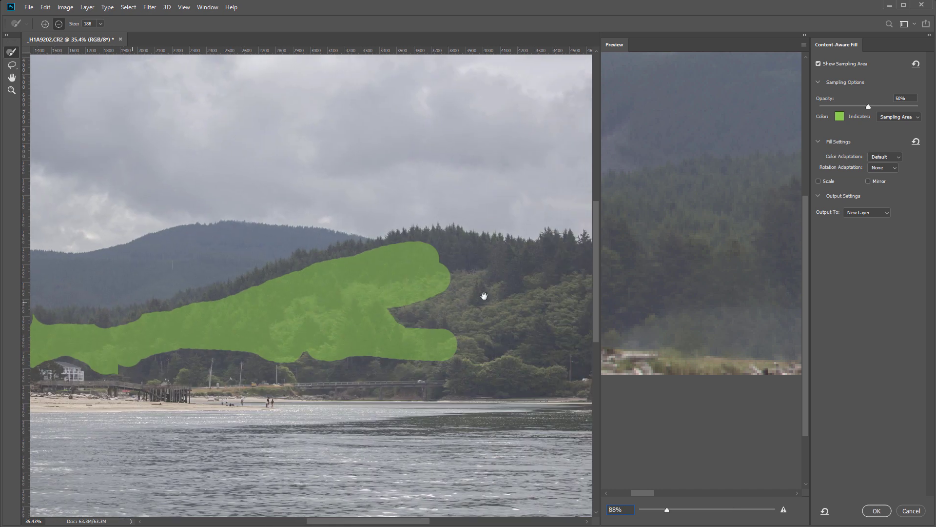
pyautogui.moveTo(492, 345); pyautogui.dragTo(497, 341)
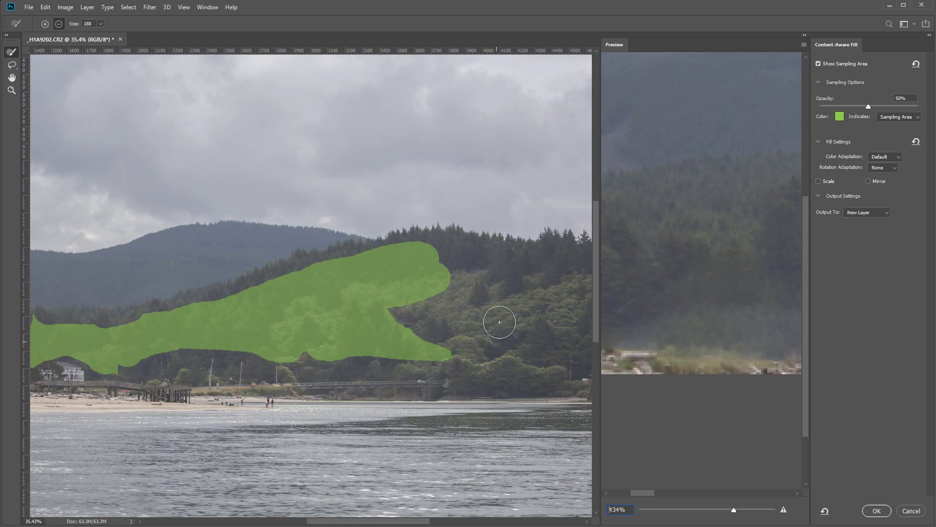
pyautogui.moveTo(431, 314)
pyautogui.mouseDown()
pyautogui.moveTo(461, 299)
pyautogui.moveTo(383, 312)
pyautogui.moveTo(469, 347)
pyautogui.moveTo(511, 286)
pyautogui.moveTo(464, 269)
pyautogui.moveTo(556, 278)
pyautogui.moveTo(522, 316)
pyautogui.mouseUp()
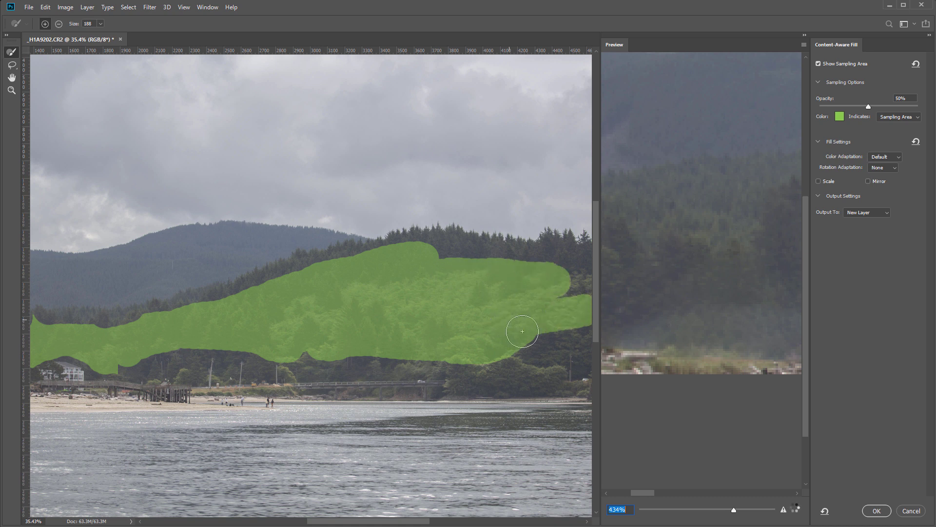
pyautogui.scroll(6, 779, 357)
pyautogui.scroll(-6, 747, 296)
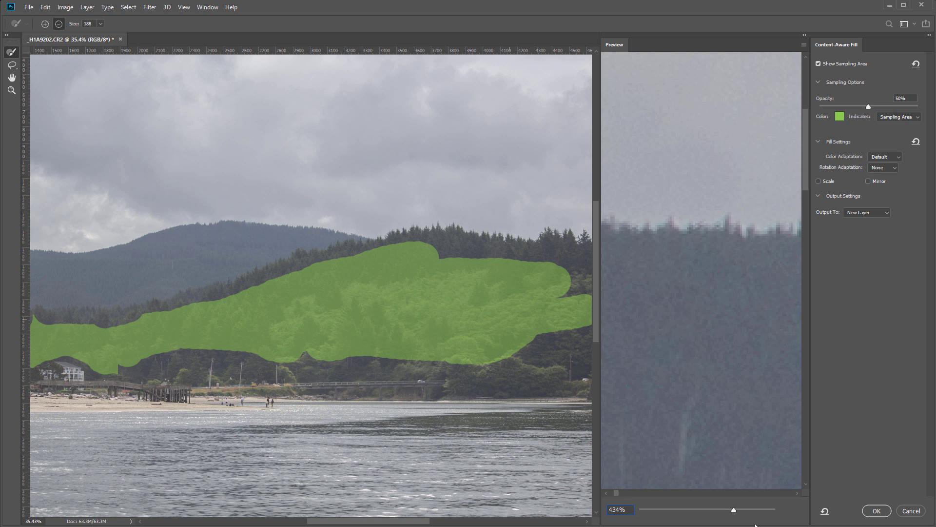
# Zoom the fill preview to 122% and pan across the treeline, bushes and driftwood.
pyautogui.moveTo(734, 511); pyautogui.dragTo(680, 510)
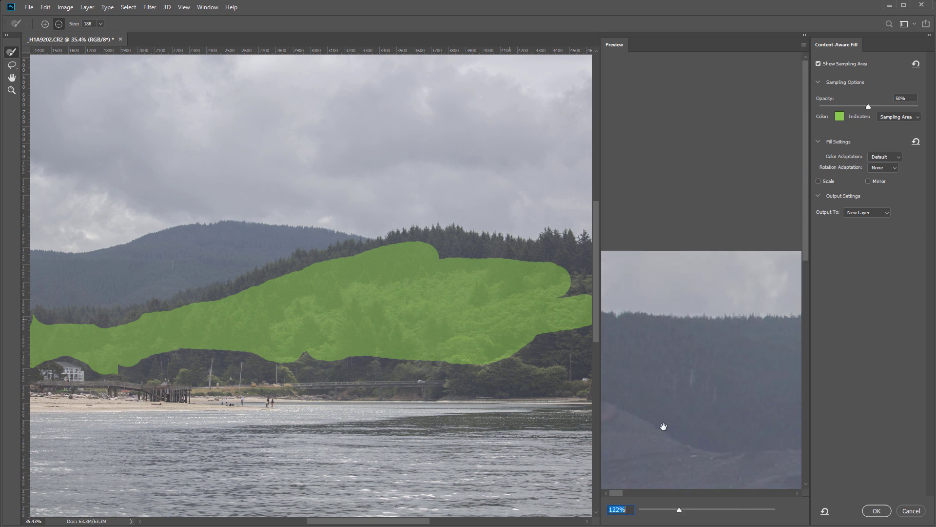
pyautogui.moveTo(780, 327); pyautogui.dragTo(740, 217)
pyautogui.moveTo(620, 399); pyautogui.dragTo(711, 292)
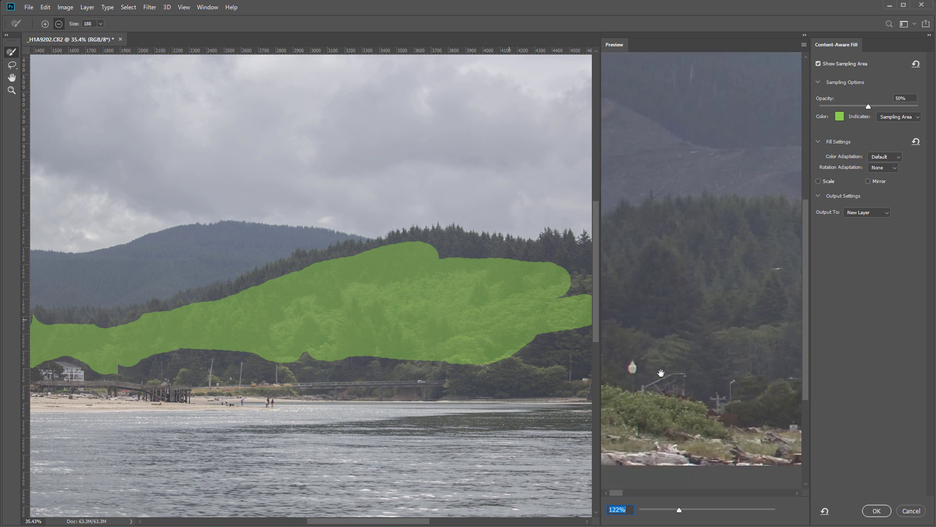
pyautogui.moveTo(657, 380); pyautogui.dragTo(762, 362)
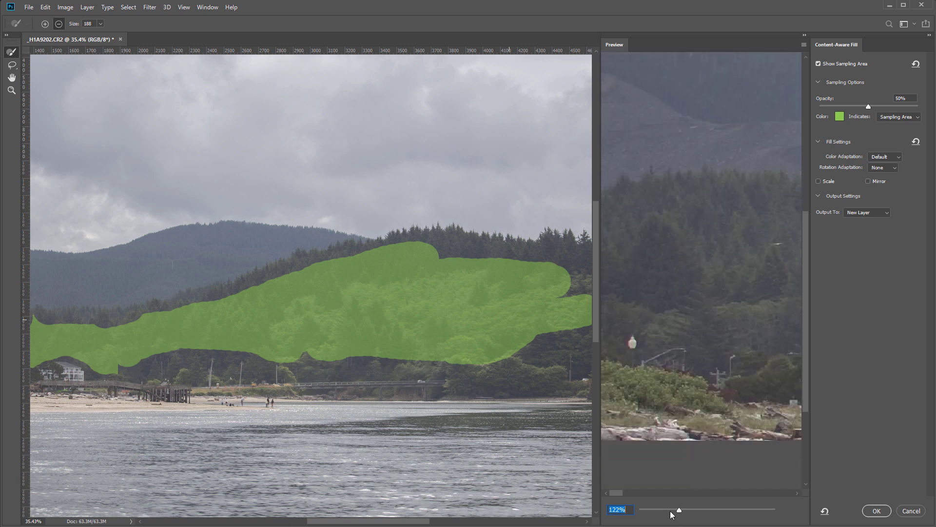
pyautogui.moveTo(679, 511)
pyautogui.mouseDown()
pyautogui.moveTo(646, 509)
pyautogui.moveTo(668, 509)
pyautogui.mouseUp()
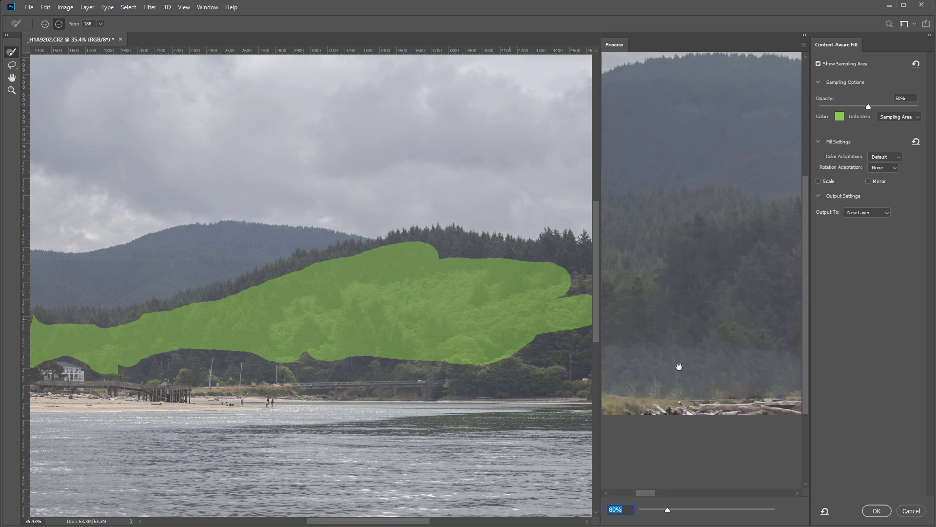
# Erase the sampling area's right end and around the second house, previewing at 661%.
pyautogui.moveTo(568, 275)
pyautogui.mouseDown()
pyautogui.moveTo(588, 303)
pyautogui.moveTo(520, 267)
pyautogui.moveTo(575, 288)
pyautogui.moveTo(481, 257)
pyautogui.moveTo(582, 301)
pyautogui.moveTo(500, 351)
pyautogui.mouseUp()
pyautogui.write('661')
pyautogui.press('Return')
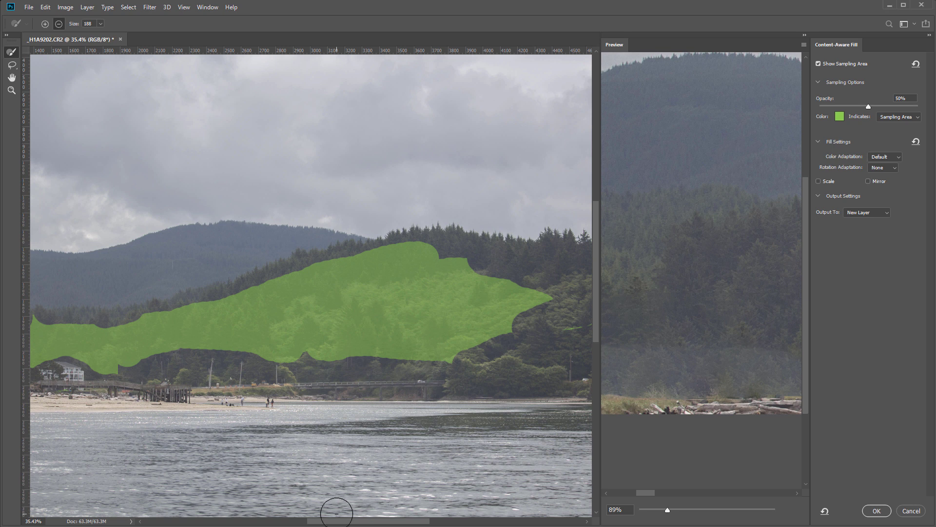
pyautogui.moveTo(321, 524); pyautogui.dragTo(267, 524)
pyautogui.moveTo(310, 352)
pyautogui.mouseDown()
pyautogui.moveTo(286, 370)
pyautogui.moveTo(316, 366)
pyautogui.moveTo(383, 375)
pyautogui.mouseUp()
pyautogui.scroll(5, 724, 344)
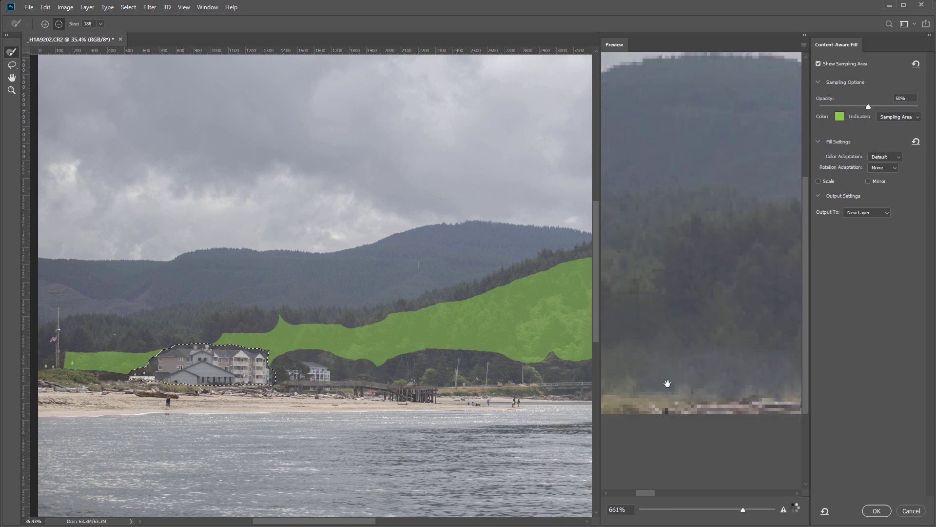
pyautogui.scroll(-5, 729, 377)
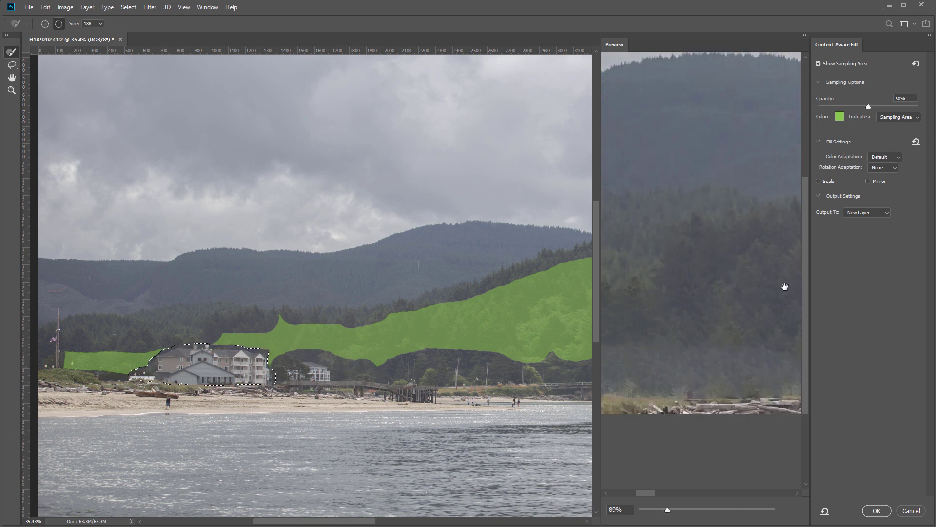
# Output the Content-Aware Fill to a new layer and zoom in on the result.
pyautogui.click(876, 510)
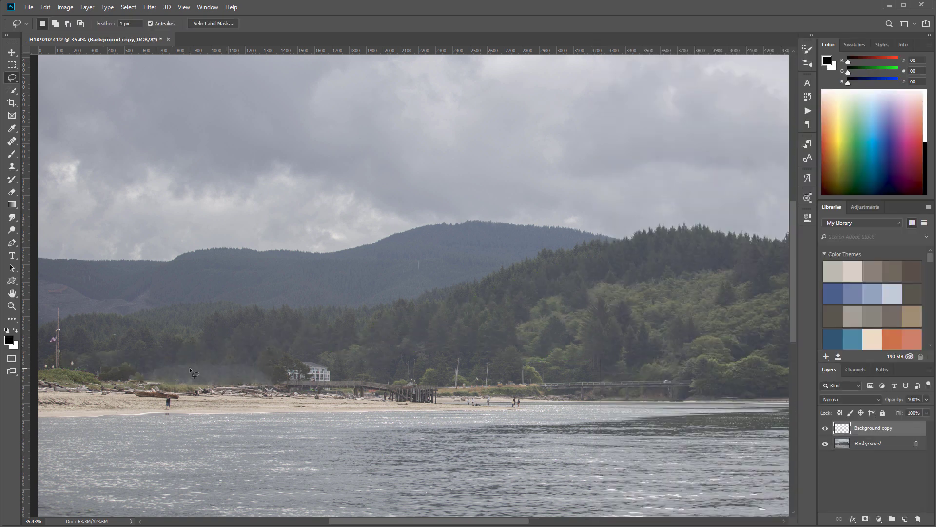
pyautogui.scroll(4, 193, 375)
pyautogui.scroll(2, 153, 374)
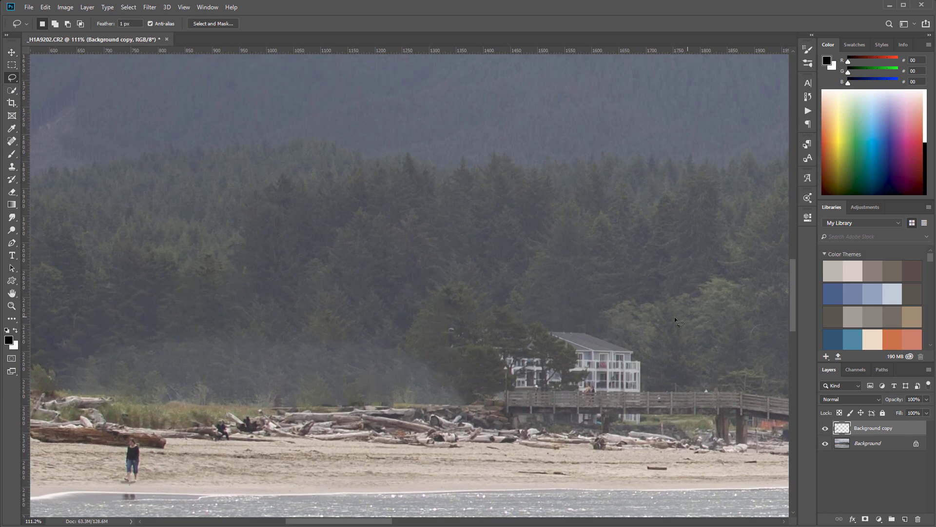
pyautogui.hscroll(10, 433, 309)
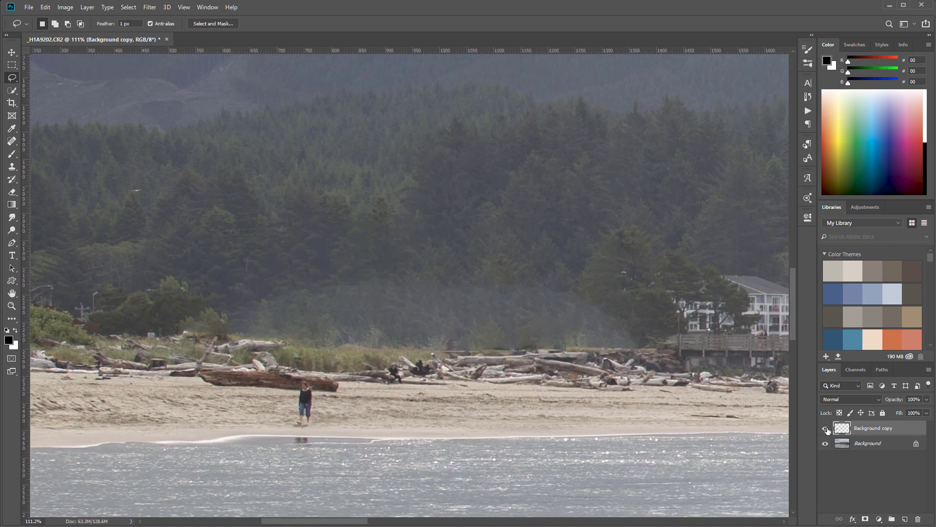
# Toggle the Background copy layer's visibility repeatedly to compare with the original photo.
pyautogui.click(826, 429)
pyautogui.click(826, 428)
pyautogui.click(826, 429)
pyautogui.click(826, 429)
pyautogui.click(826, 429)
pyautogui.click(826, 429)
pyautogui.click(827, 429)
pyautogui.click(827, 428)
pyautogui.scroll(-8, 364, 267)
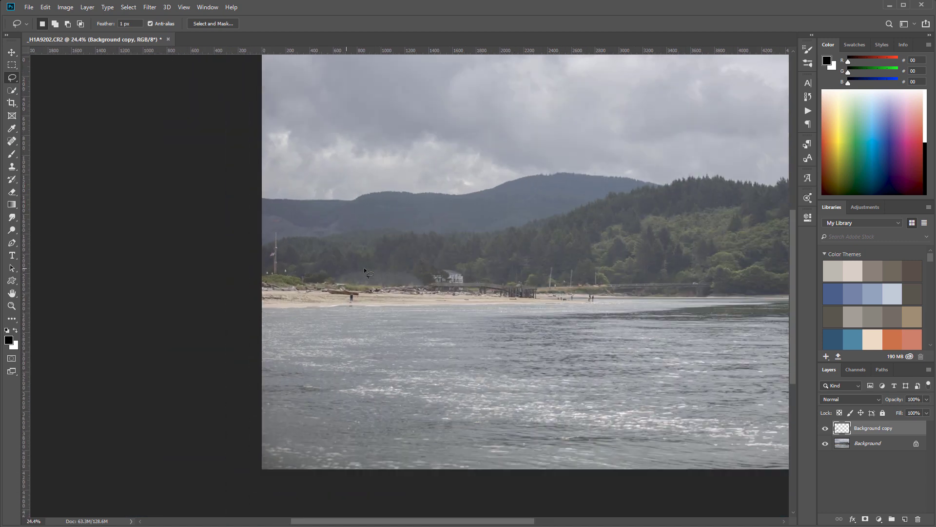
pyautogui.scroll(1, 643, 255)
pyautogui.moveTo(643, 256); pyautogui.dragTo(559, 325)
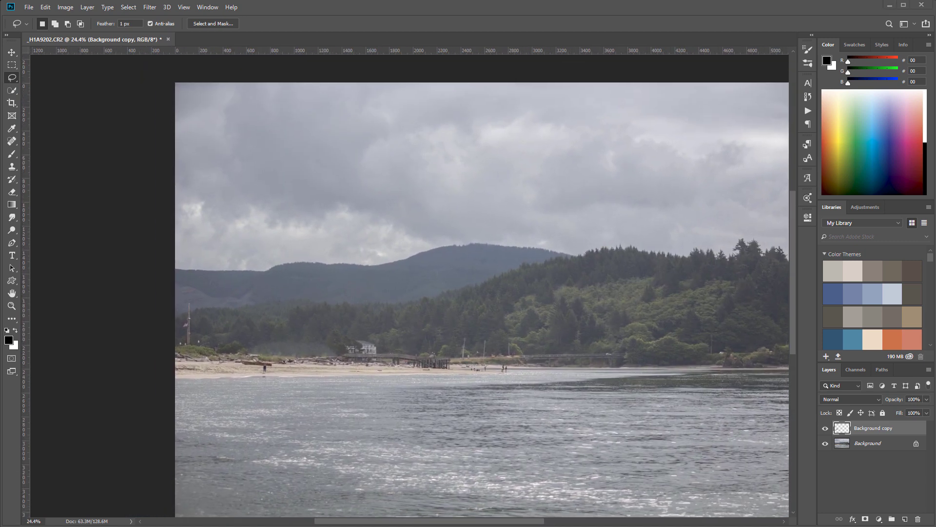